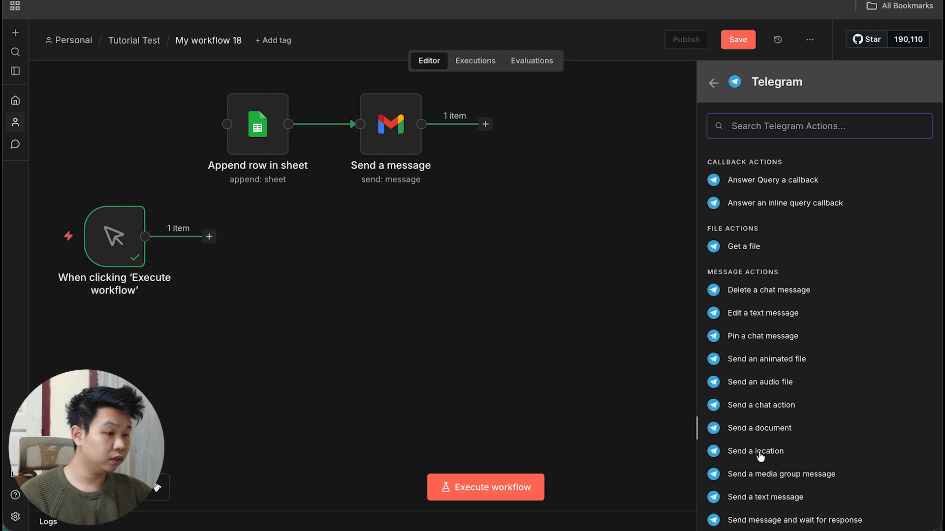
scroll(752, 431, down, 2)
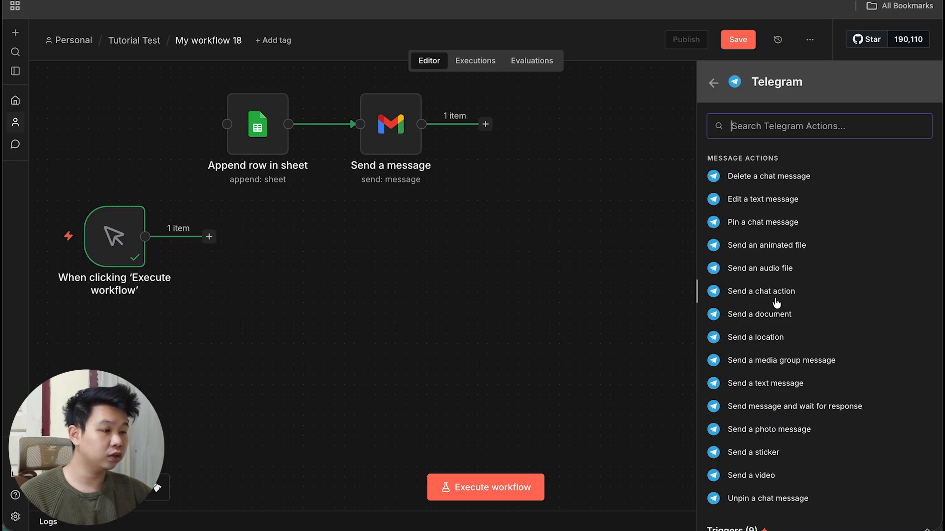
Add the Telegram 'Send a text message' action from the Telegram actions list.
click(771, 390)
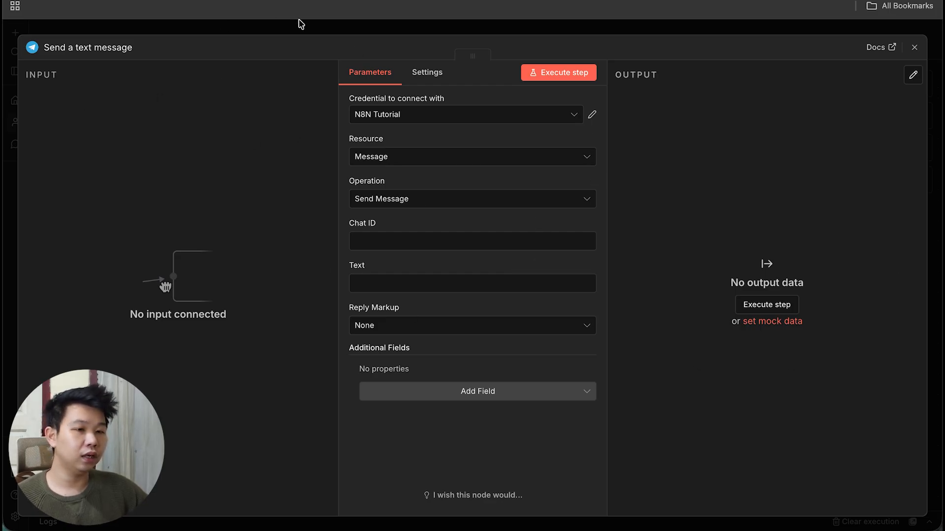
Keep N8N Tutorial as the node's Telegram credential and open that credential for editing.
click(507, 117)
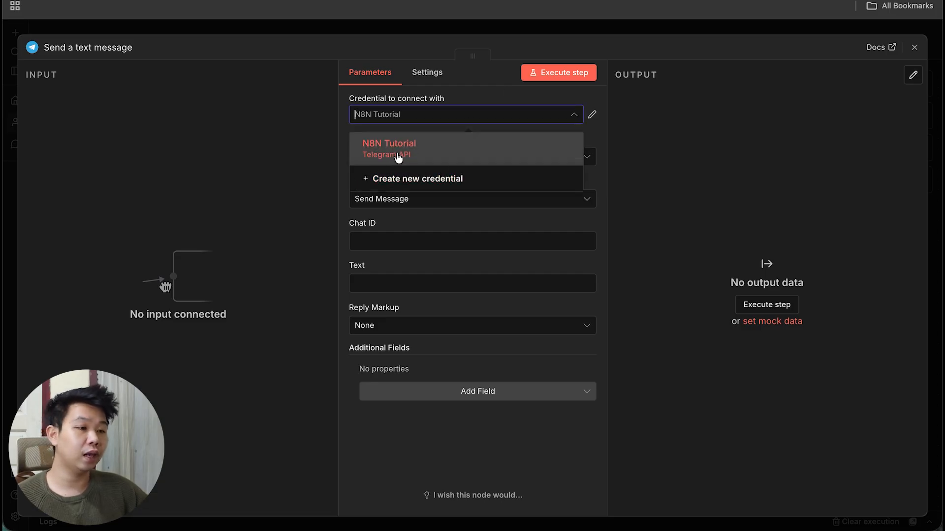
click(605, 123)
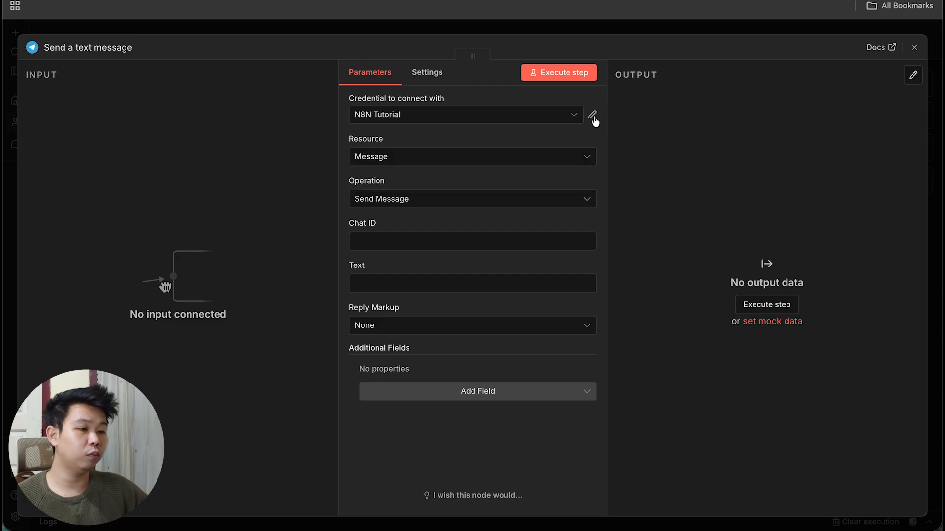
click(593, 118)
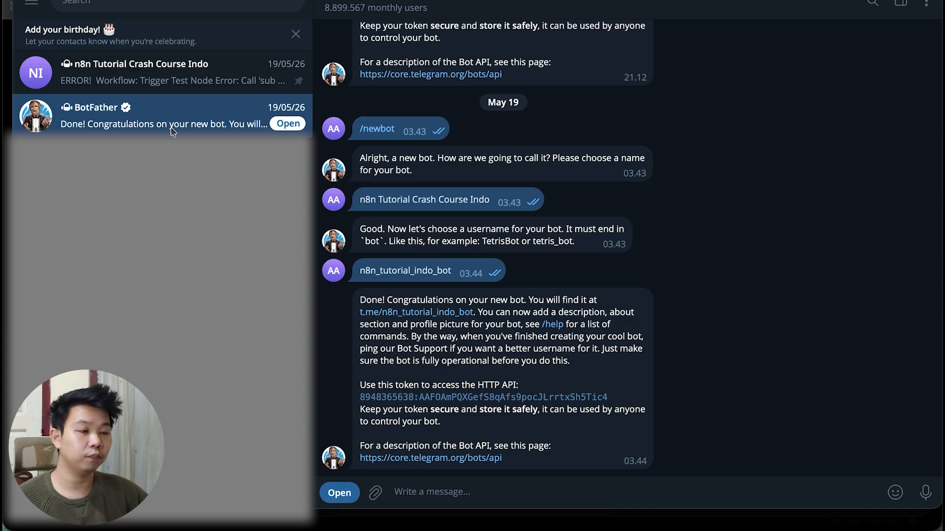
In Telegram Desktop, go back to the BotFather chat and select the new bot's HTTP API token.
scroll(413, 190, up, 1)
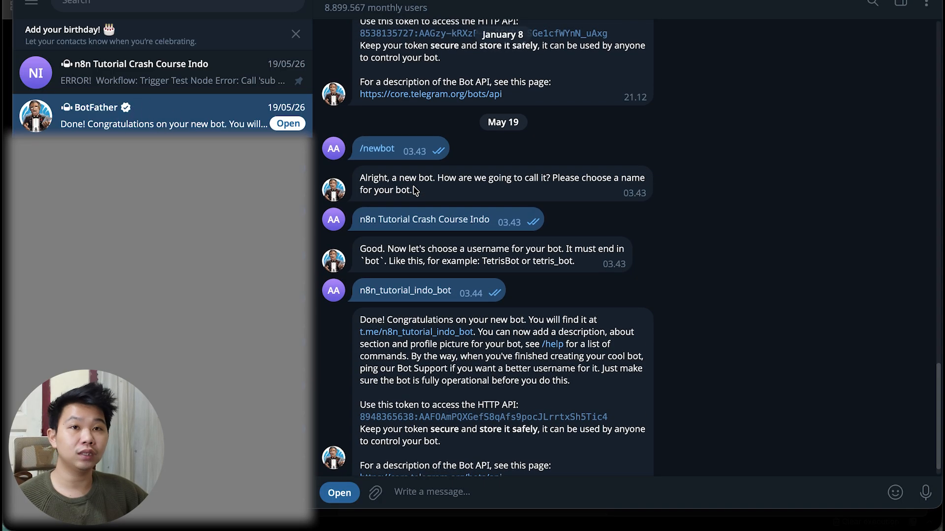
scroll(413, 190, down, 1)
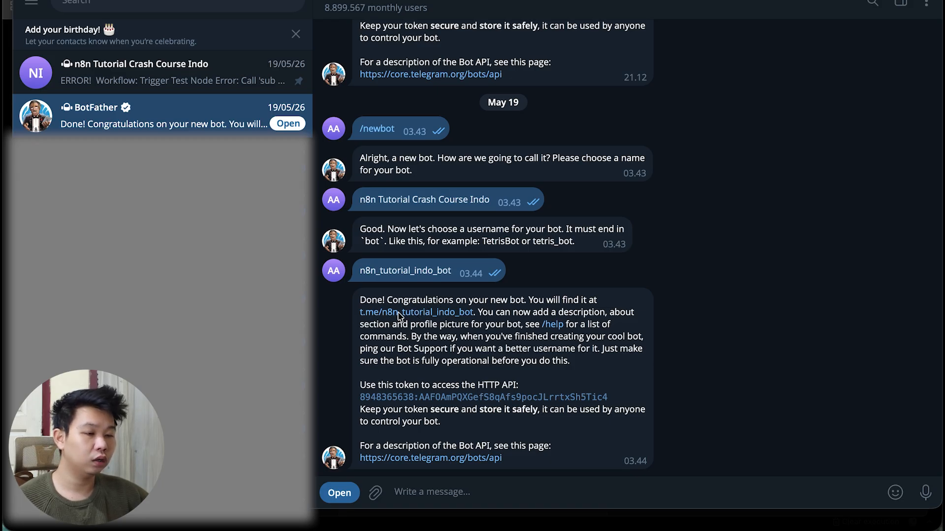
click(229, 78)
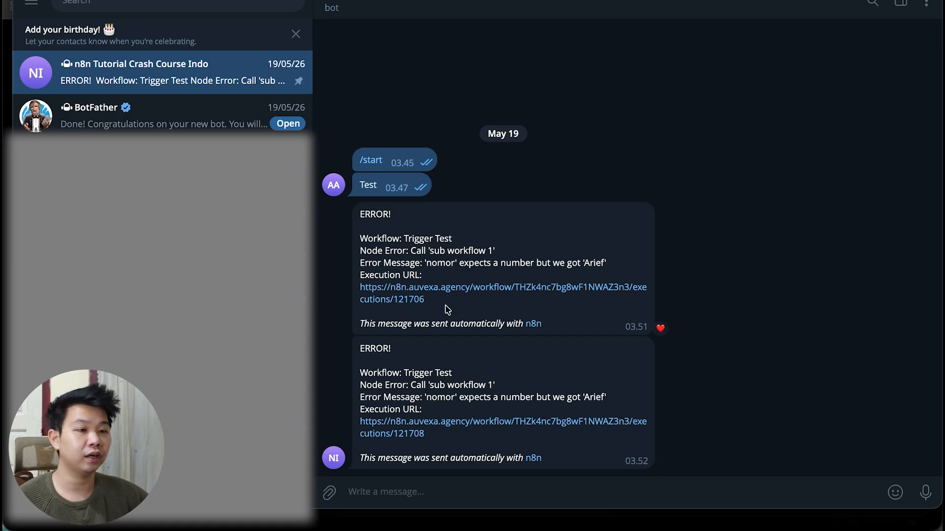
click(257, 116)
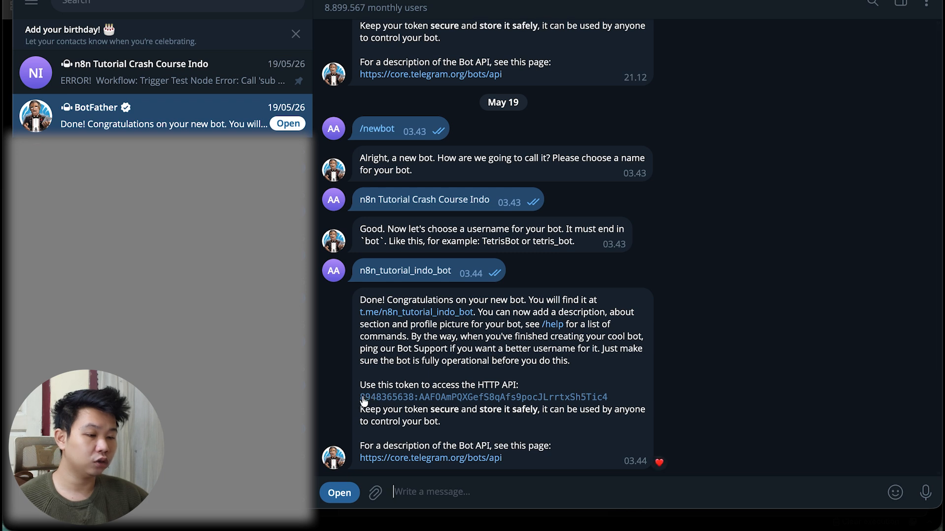
drag(358, 399, 615, 399)
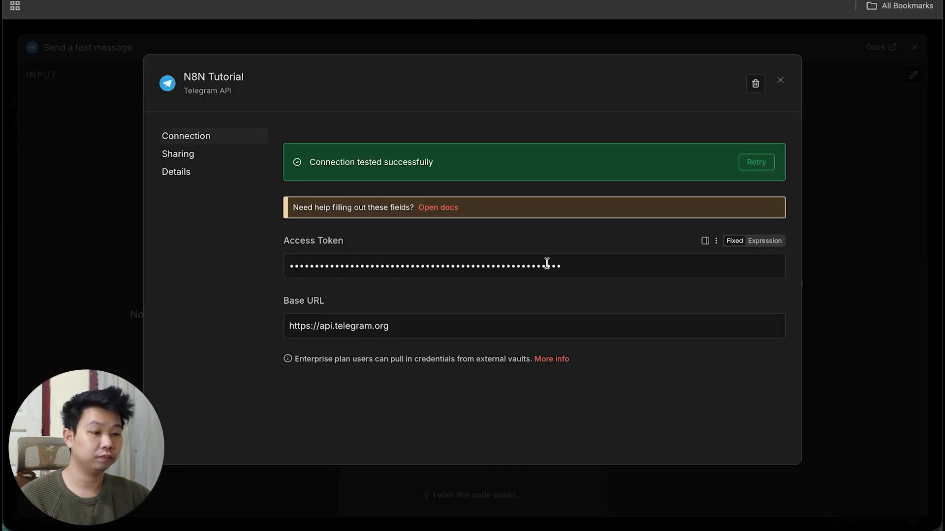
Check the N8N Tutorial access token and successful connection test, then close the credential dialog.
drag(571, 266, 276, 273)
click(246, 289)
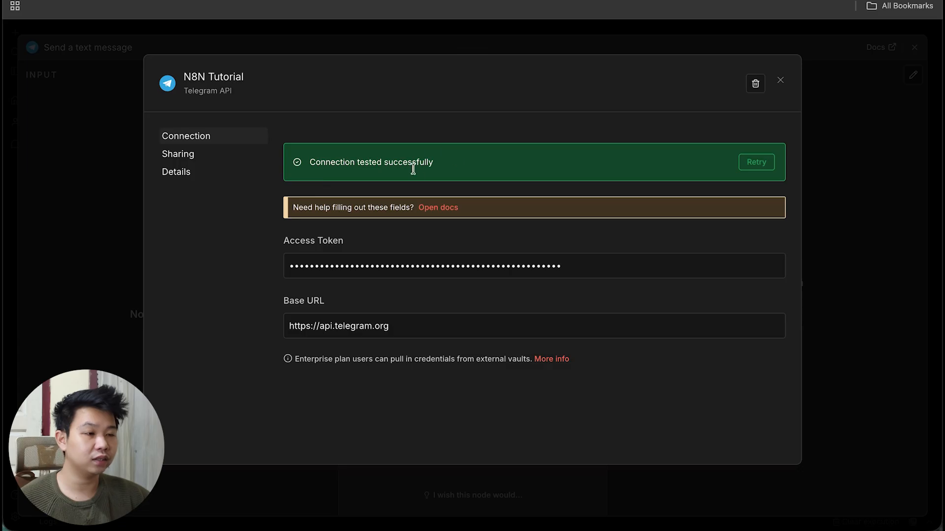
click(780, 80)
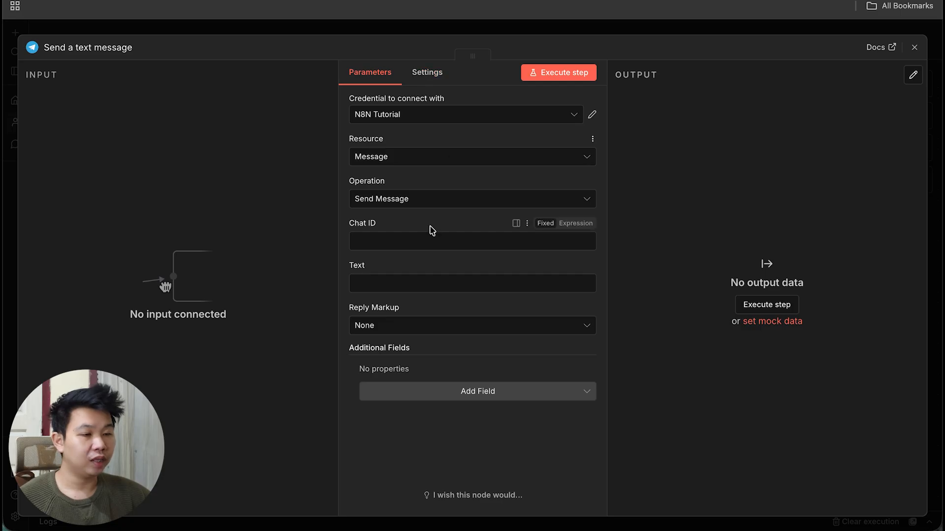
Keep the Send Message operation, align the Telegram node, and connect the manual trigger to it.
click(411, 203)
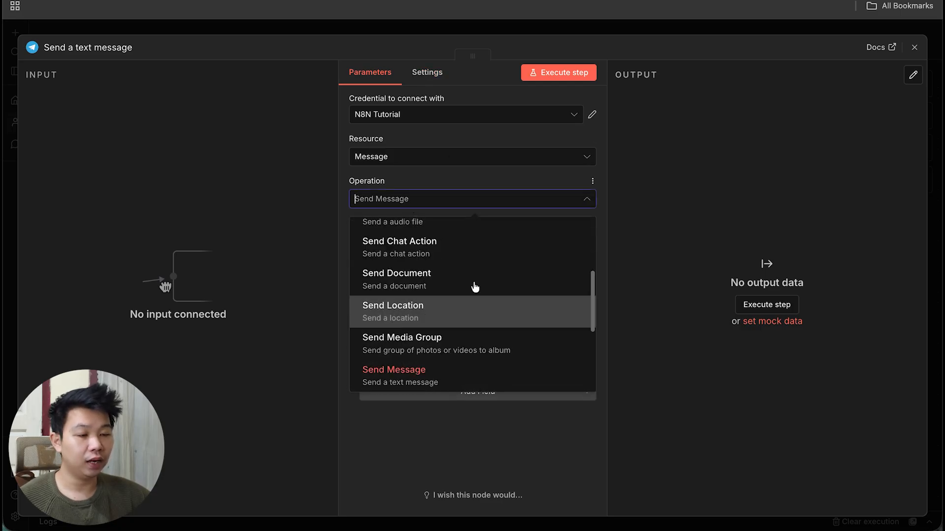
click(668, 264)
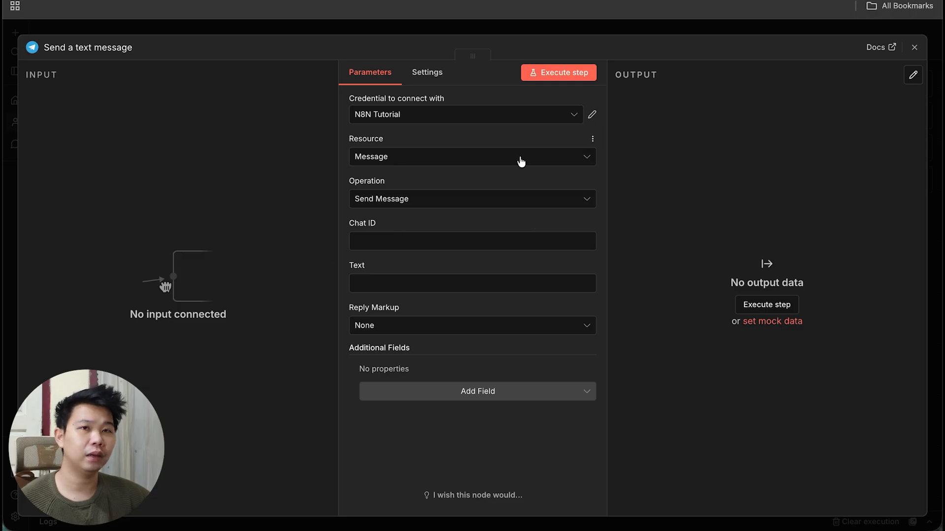
click(675, 30)
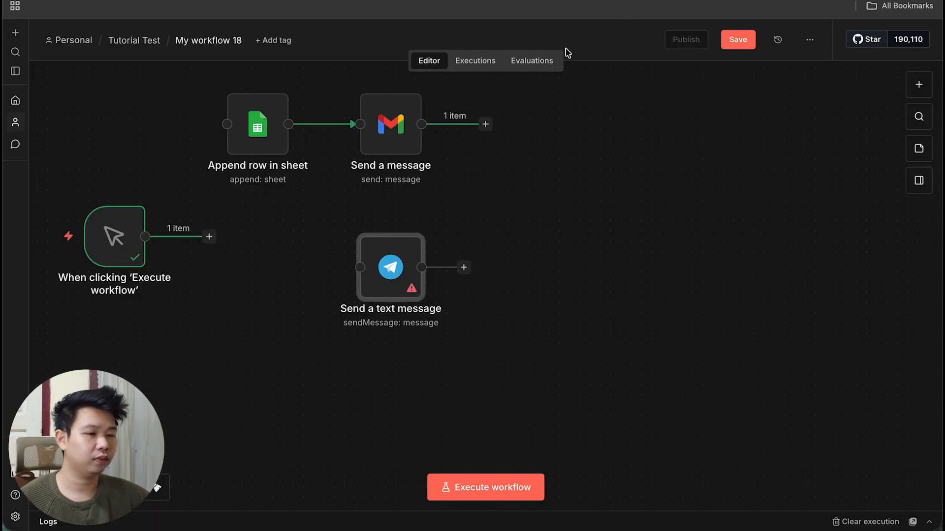
drag(337, 224, 338, 244)
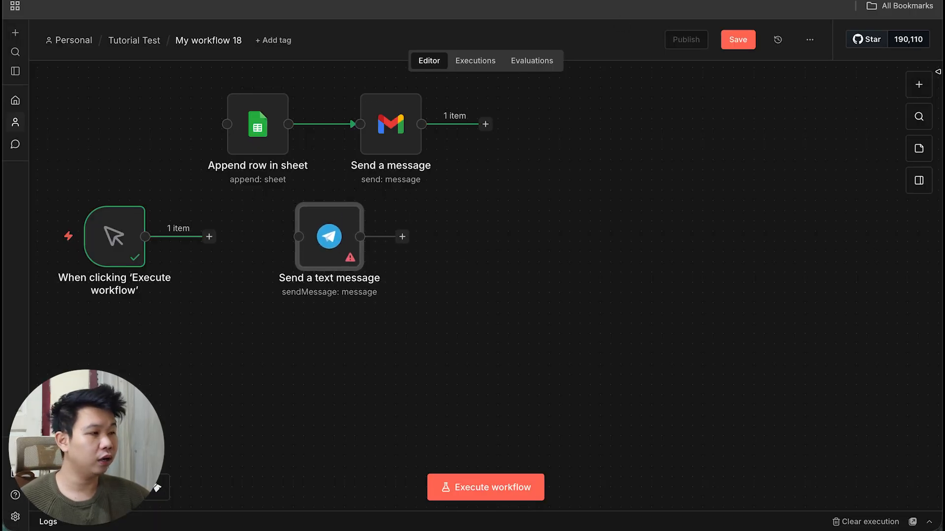
click(919, 84)
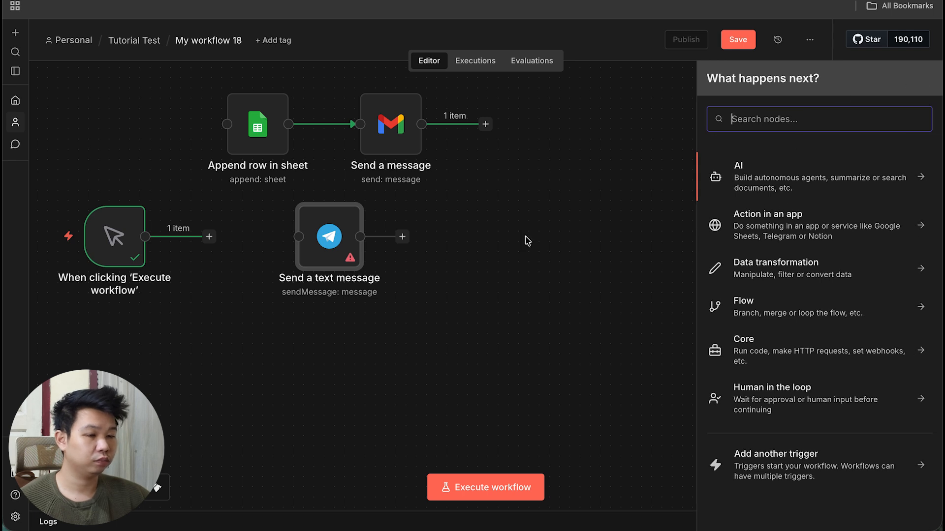
key(Escape)
drag(206, 240, 299, 238)
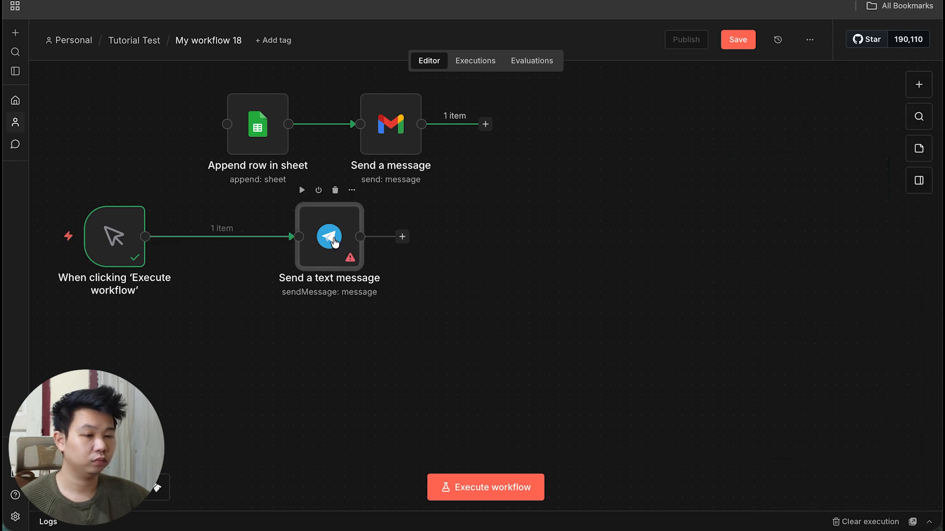
key(Return)
click(394, 242)
text(1231243123)
click(443, 282)
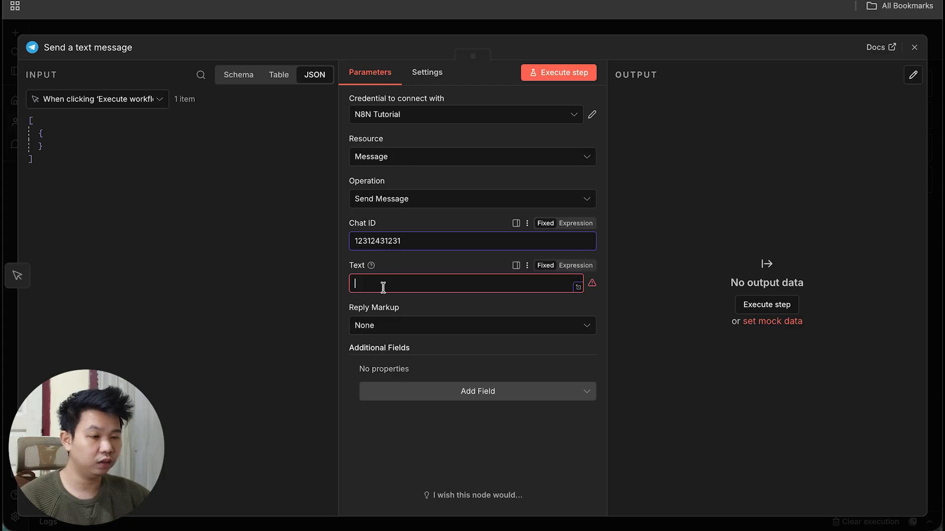
text(asdasd)
click(693, 29)
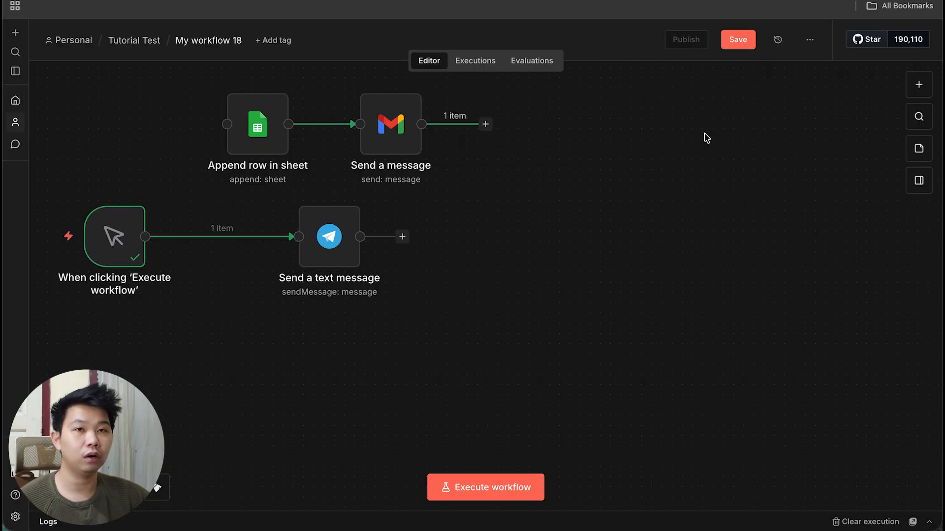
Add a Telegram 'On message' trigger via On app event, searching for Telegram.
scroll(419, 224, left, 2)
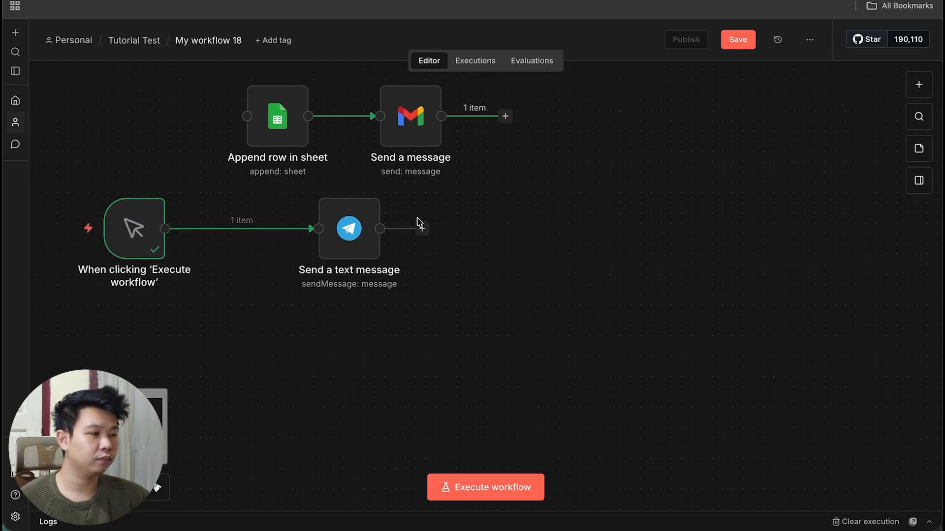
click(918, 93)
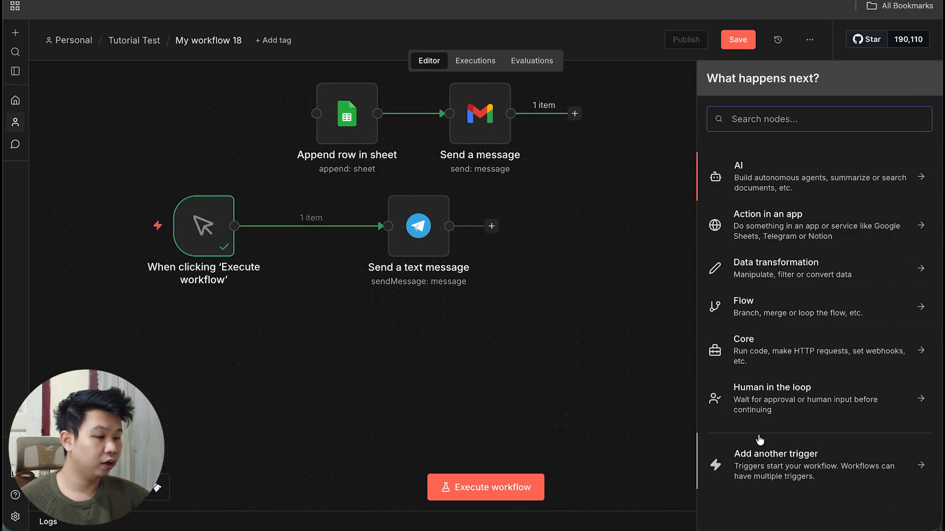
click(756, 453)
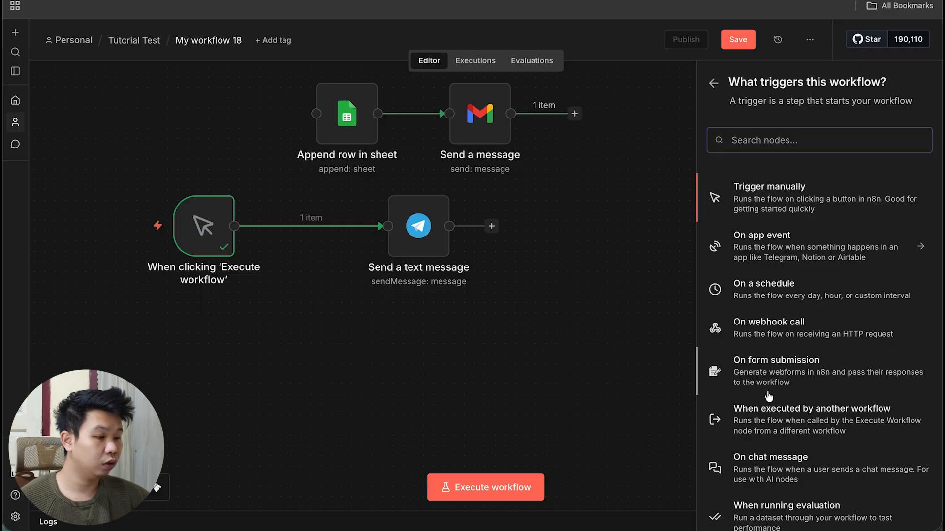
scroll(760, 389, down, 3)
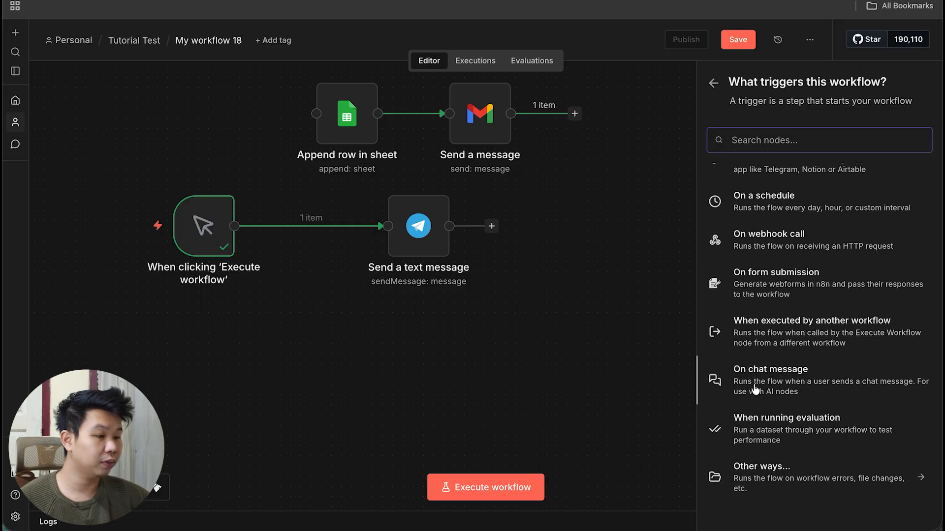
scroll(763, 372, up, 3)
click(715, 83)
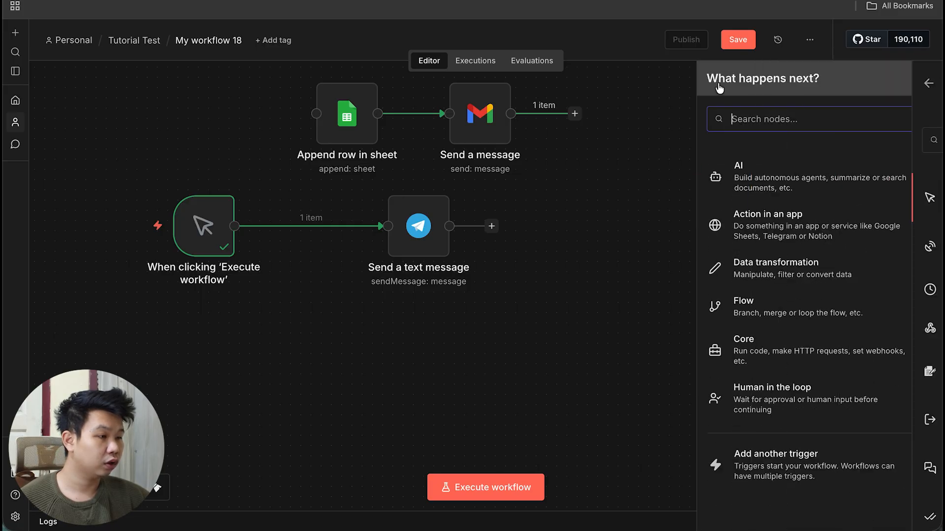
click(745, 480)
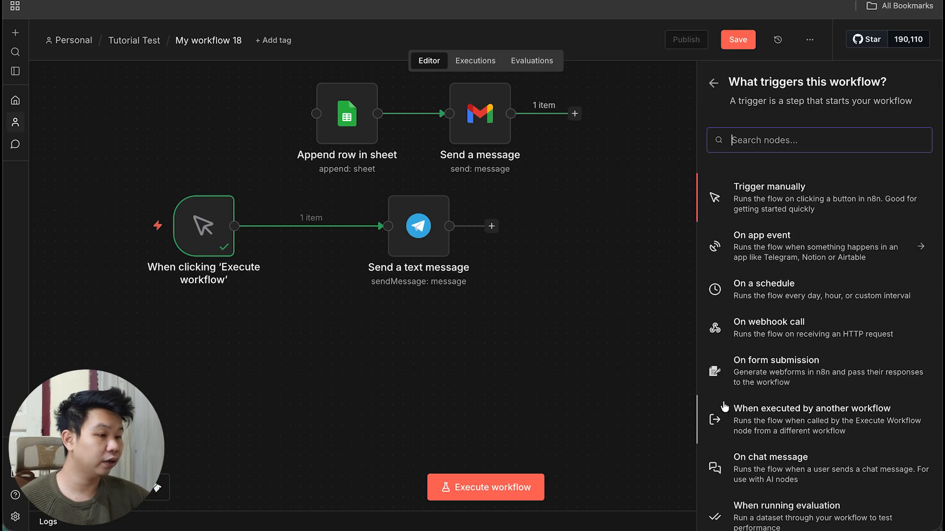
click(756, 260)
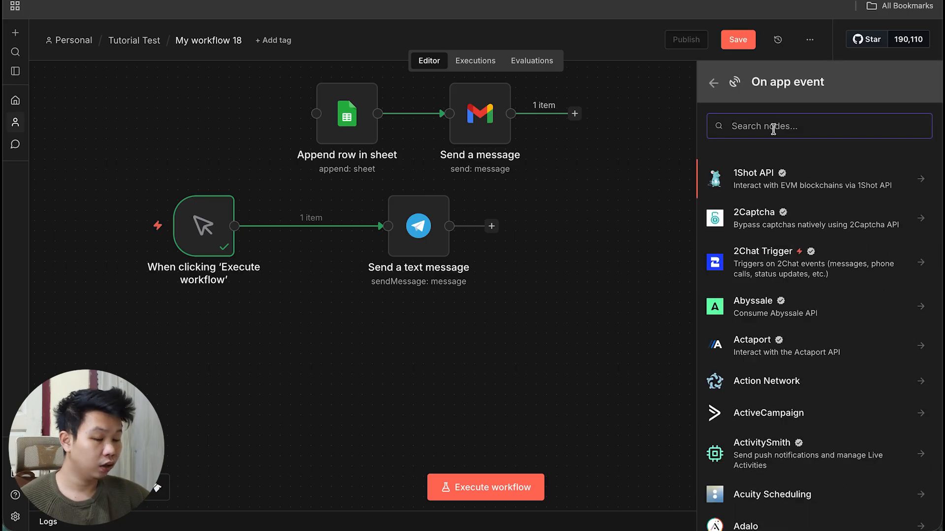
text(tele)
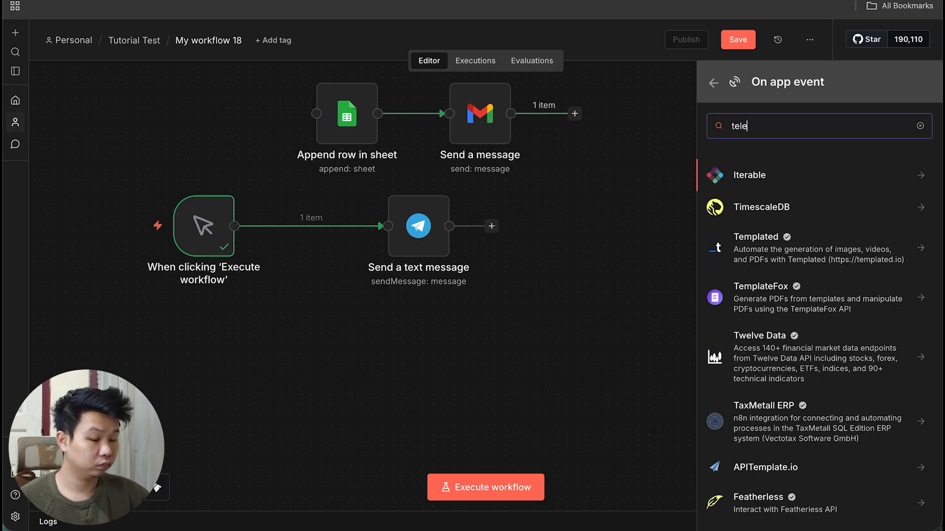
text(gra)
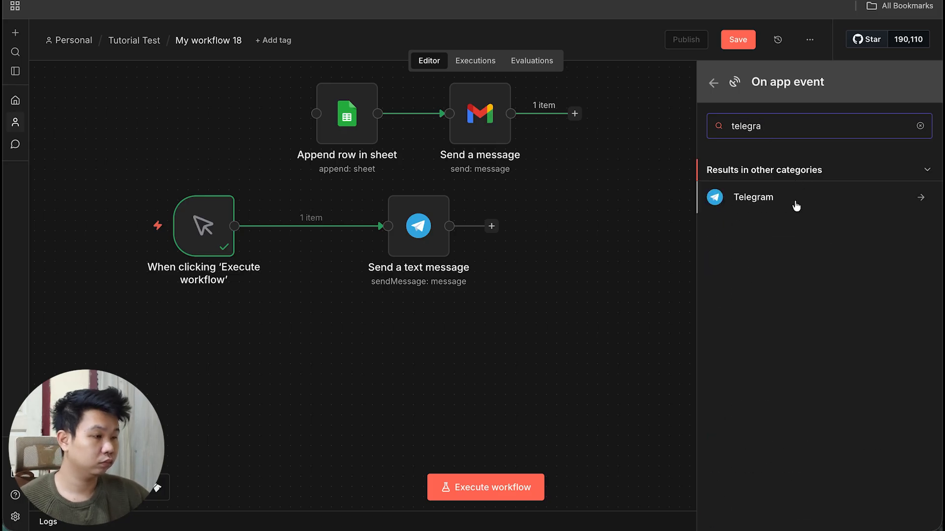
click(793, 200)
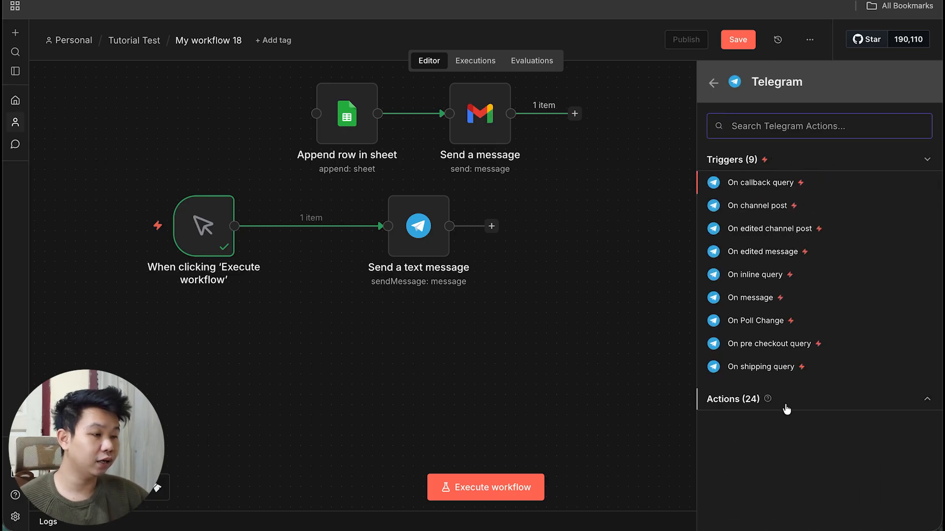
click(755, 298)
Place the Telegram Trigger below the manual trigger, keep N8N Tutorial credential, and start listening.
click(690, 33)
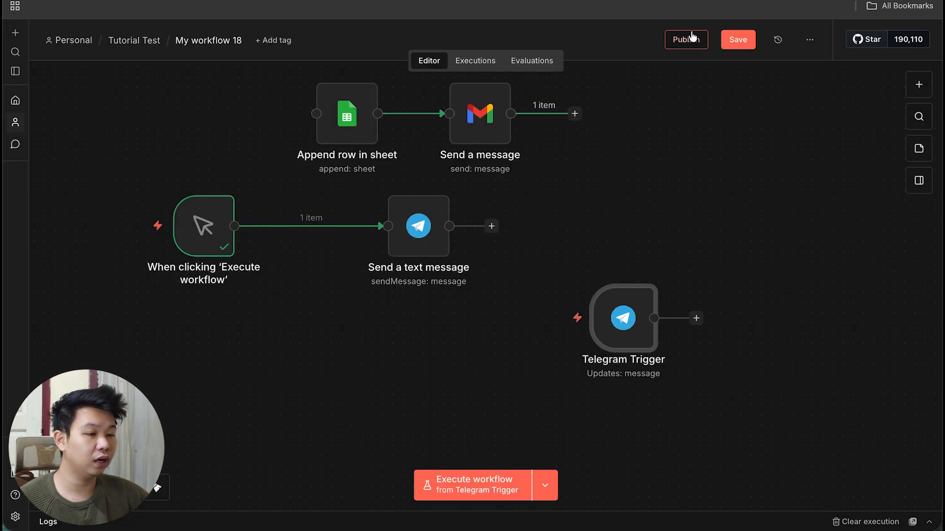
drag(636, 323, 236, 356)
double_click(236, 356)
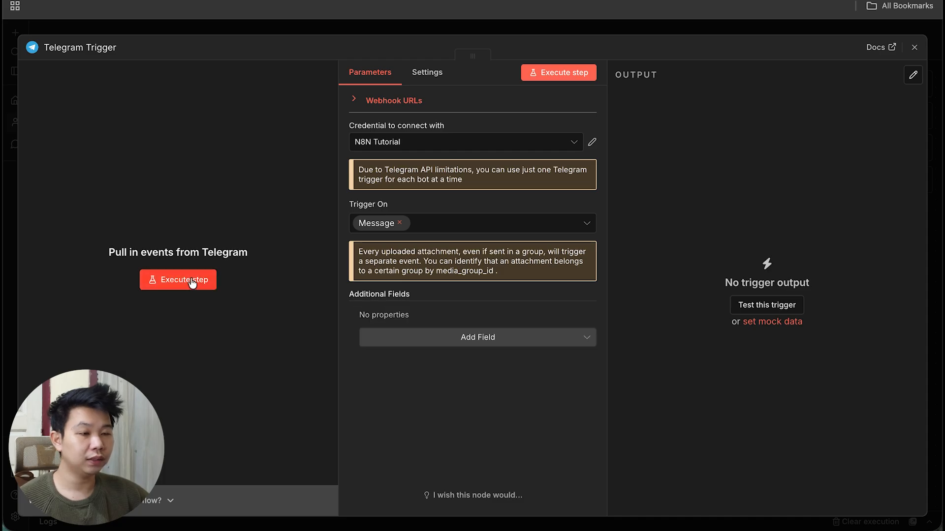
click(415, 142)
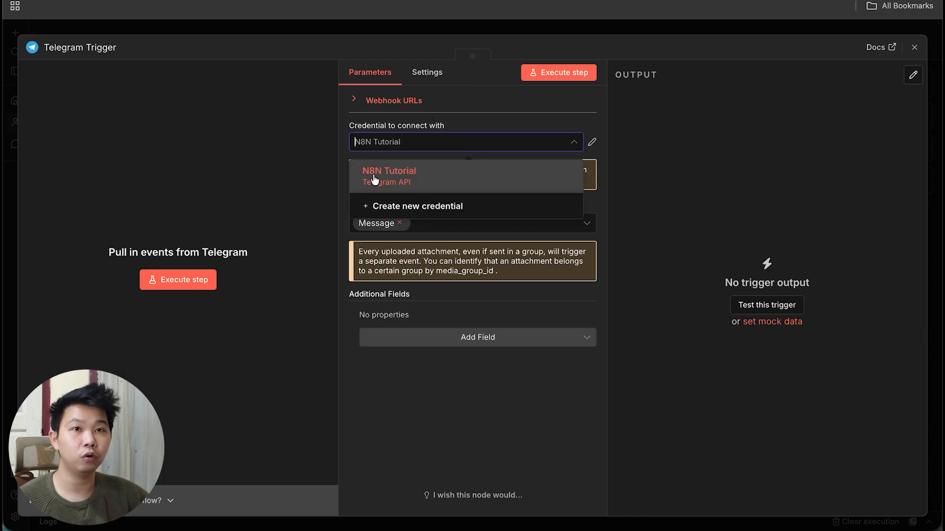
click(512, 457)
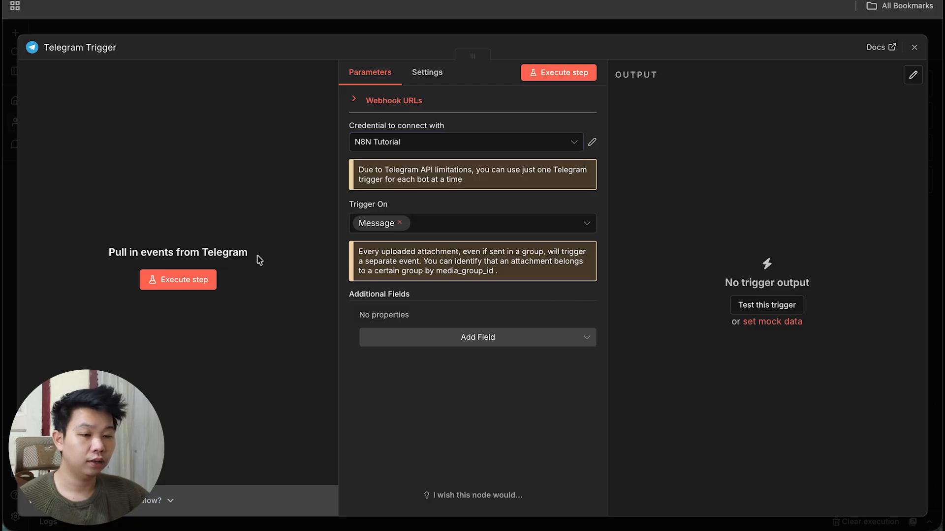
click(171, 284)
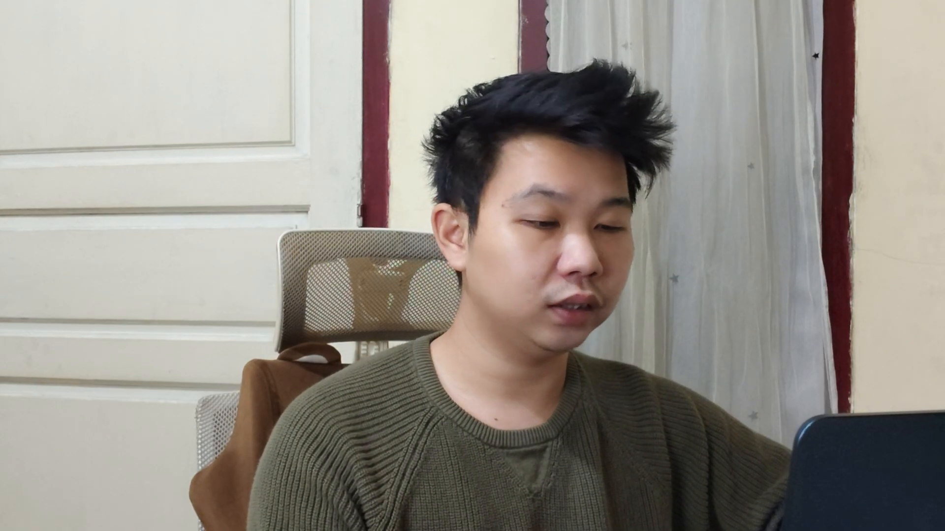
Send the message 'test' to the bot in Telegram Desktop.
text(te)
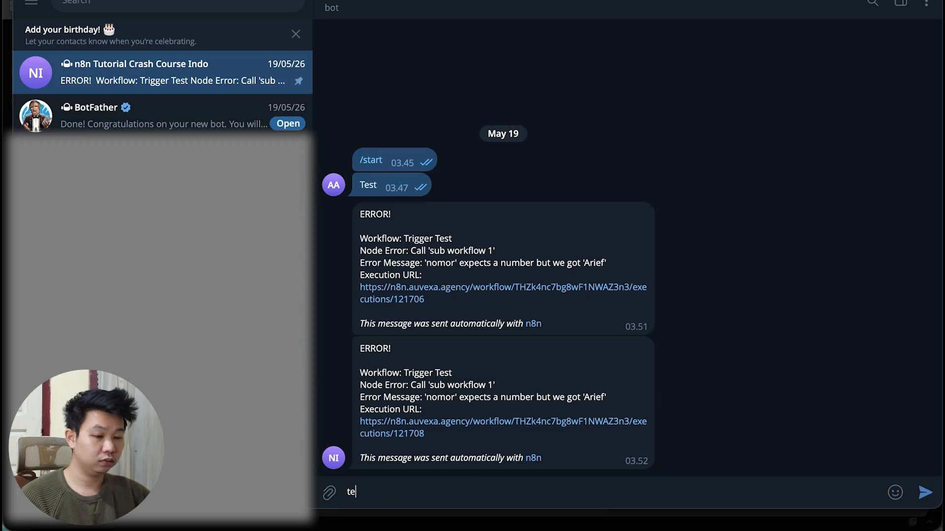
text(st)
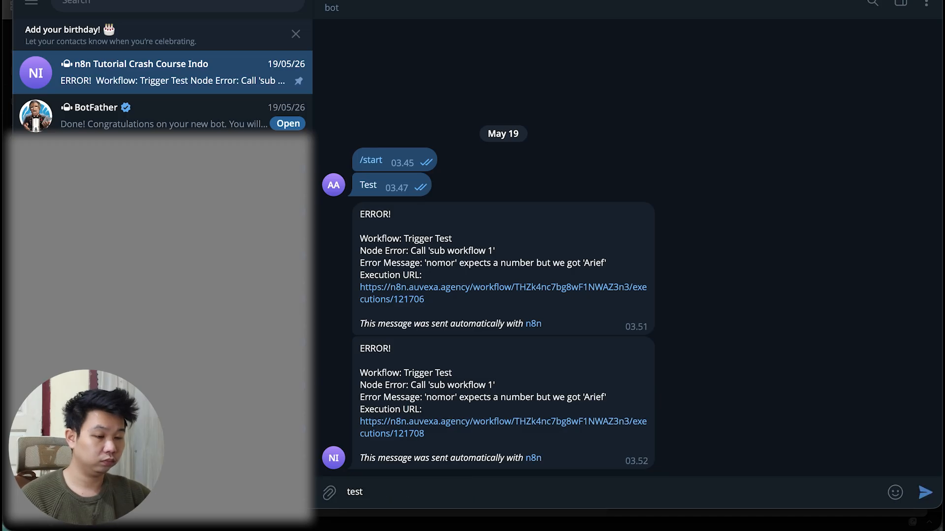
key(Return)
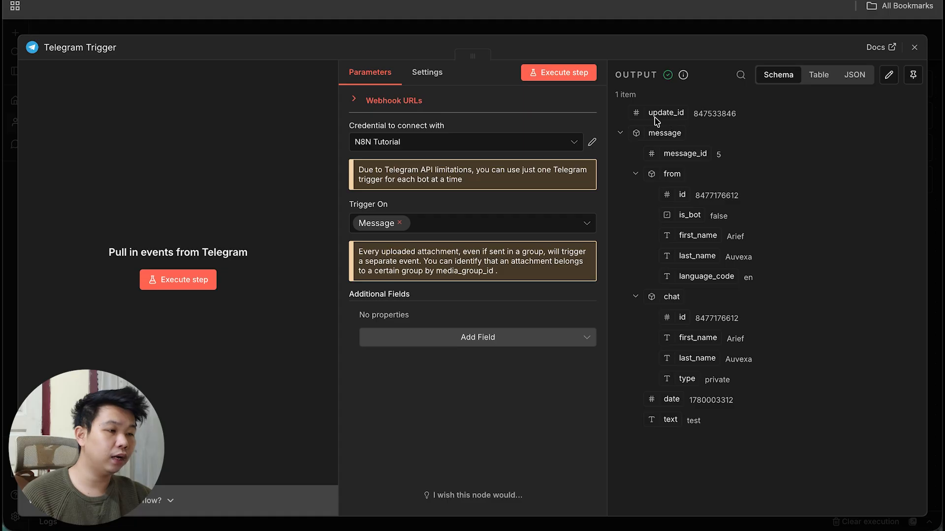
Inspect the received message in JSON and Schema views and select its chat id value.
click(855, 75)
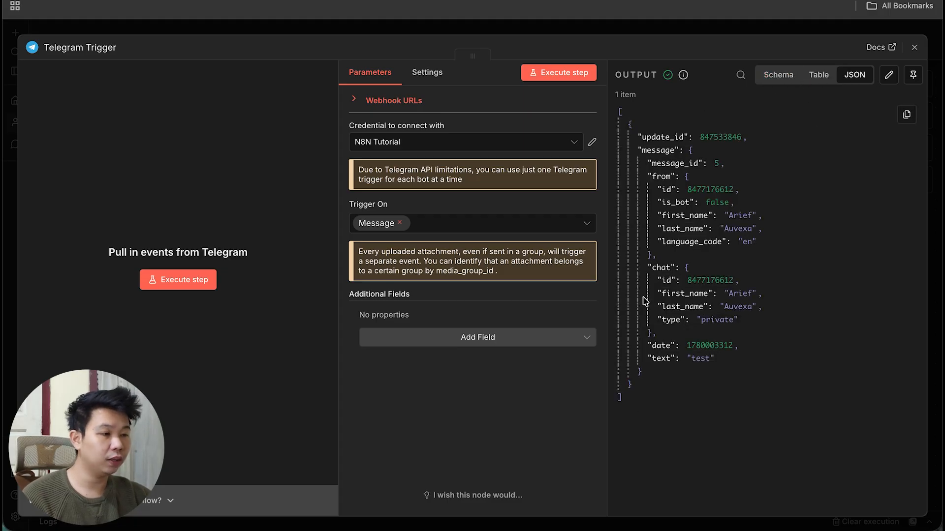
click(768, 80)
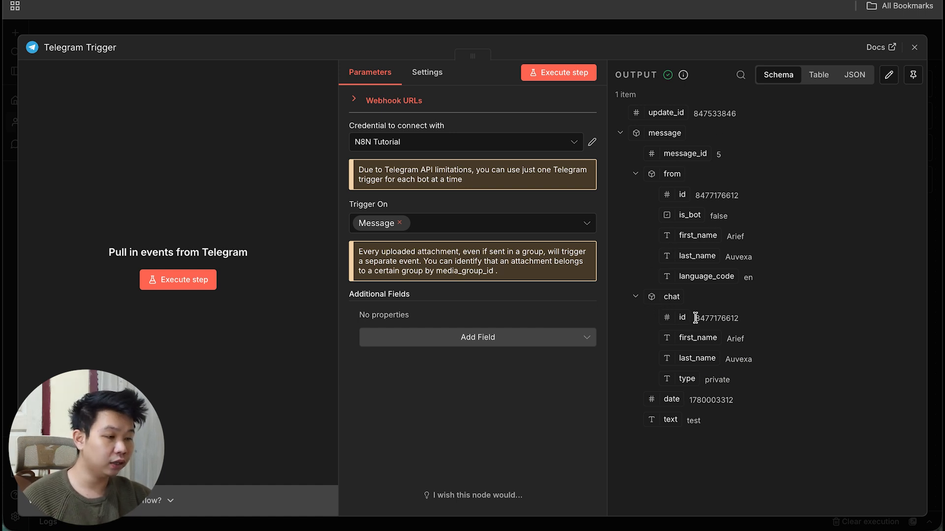
drag(695, 318, 757, 320)
key(ctrl+c)
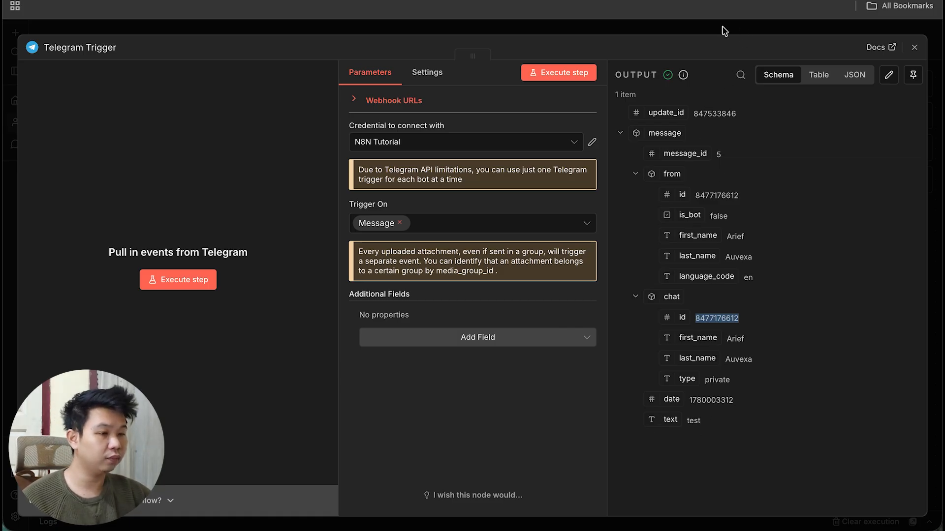
click(723, 31)
Paste the captured chat id into the Chat ID field and add the Append n8n Attribution option.
double_click(420, 233)
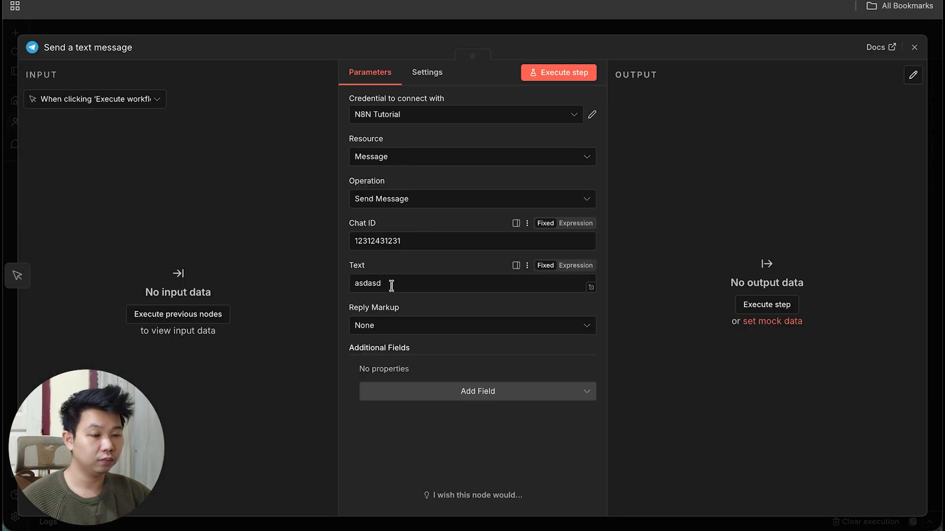
drag(407, 241, 277, 215)
key(ctrl+v)
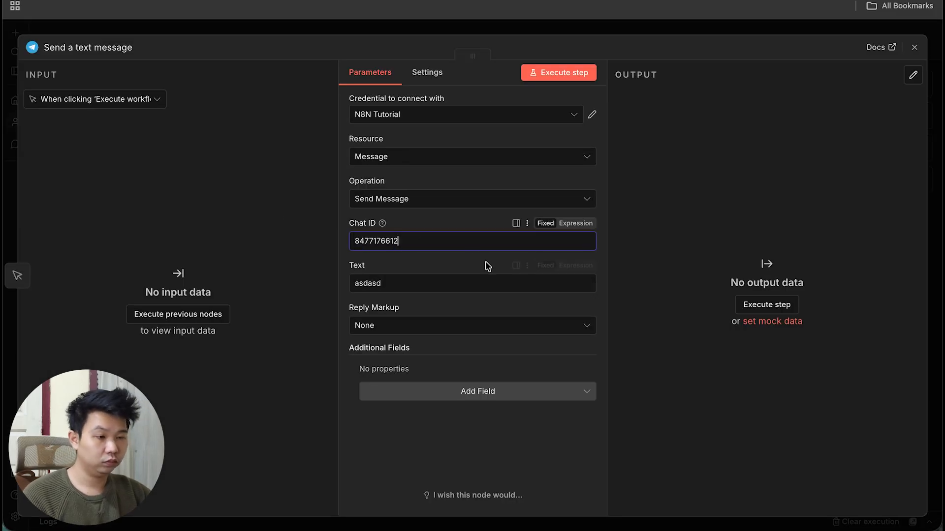
click(449, 267)
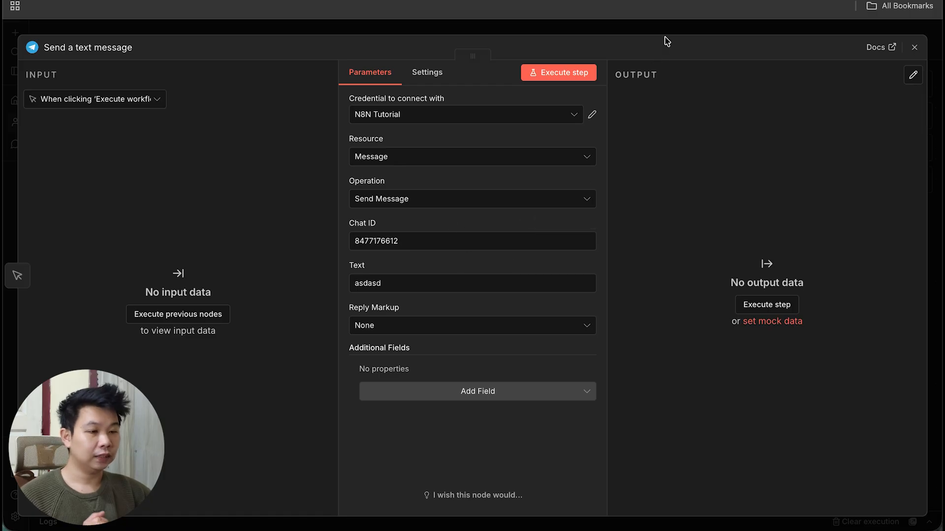
click(456, 397)
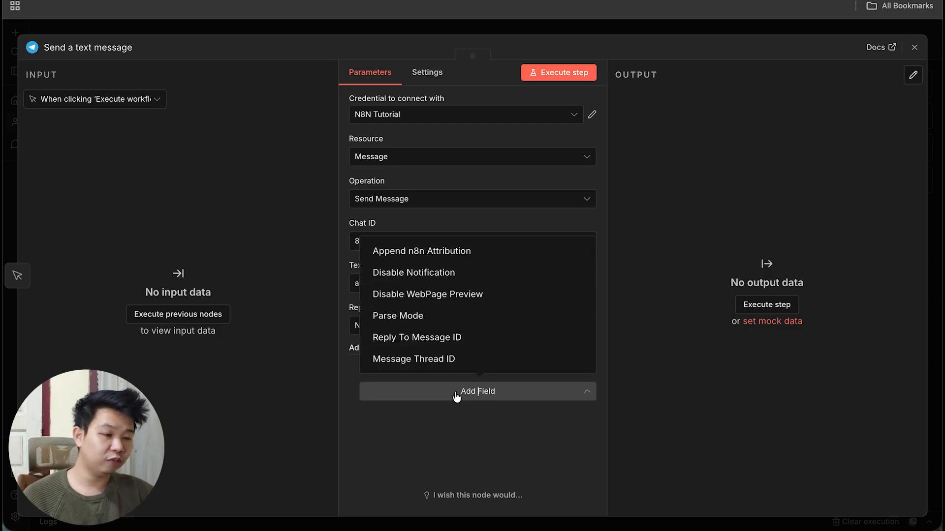
click(459, 252)
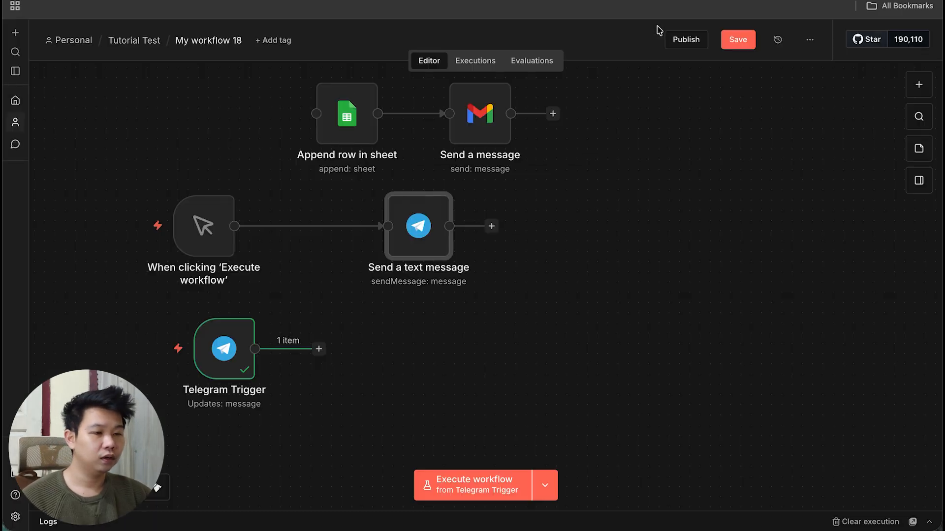
Execute the workflow from the manual trigger and reopen the Send a text message node.
click(659, 31)
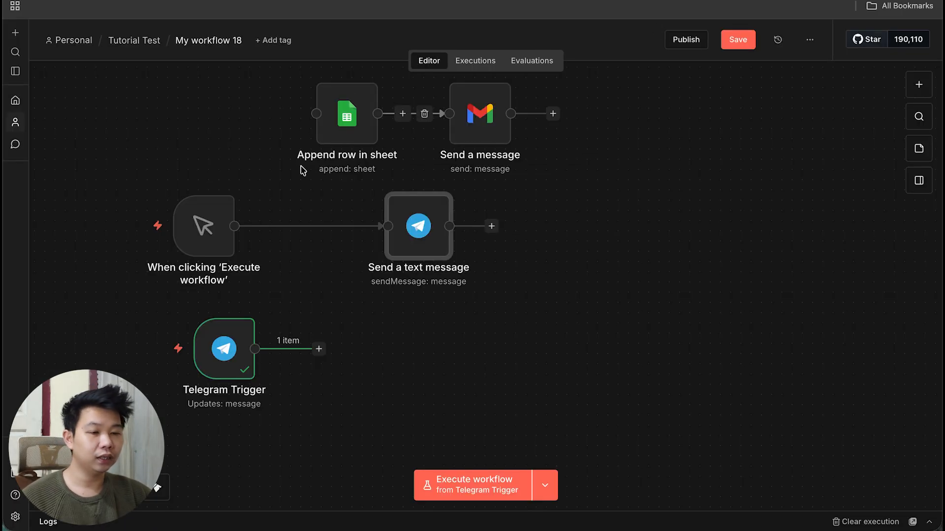
click(136, 228)
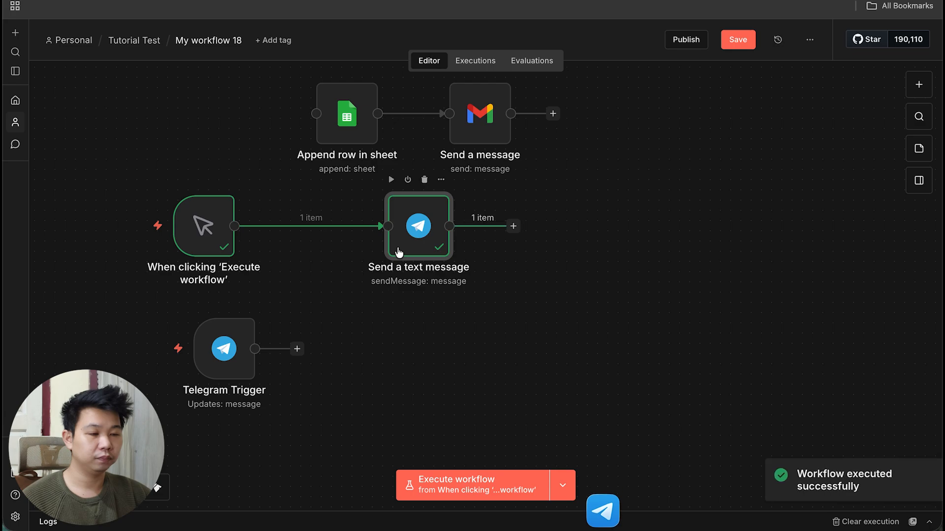
double_click(405, 244)
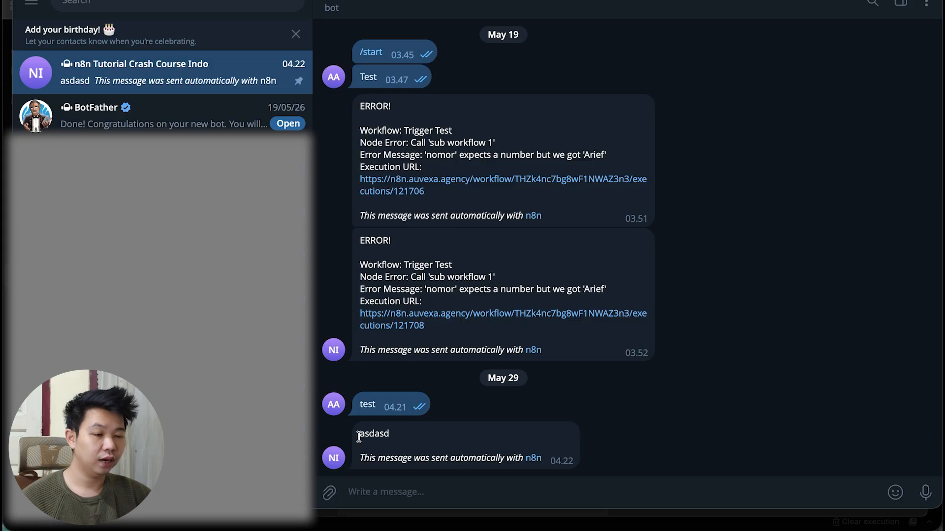
Highlight the bot's asdasd text and its automatic n8n attribution line in Telegram.
drag(359, 436, 400, 432)
click(403, 440)
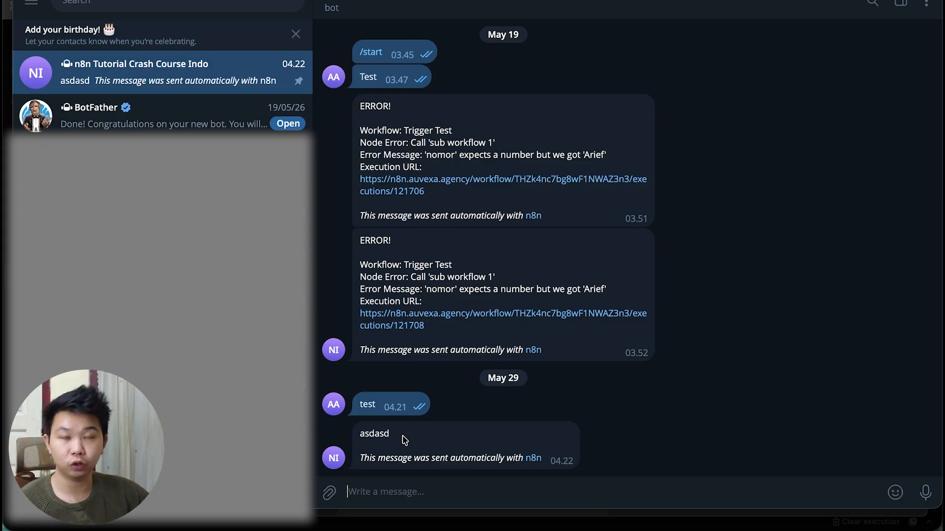
drag(359, 458, 542, 459)
drag(463, 466, 549, 465)
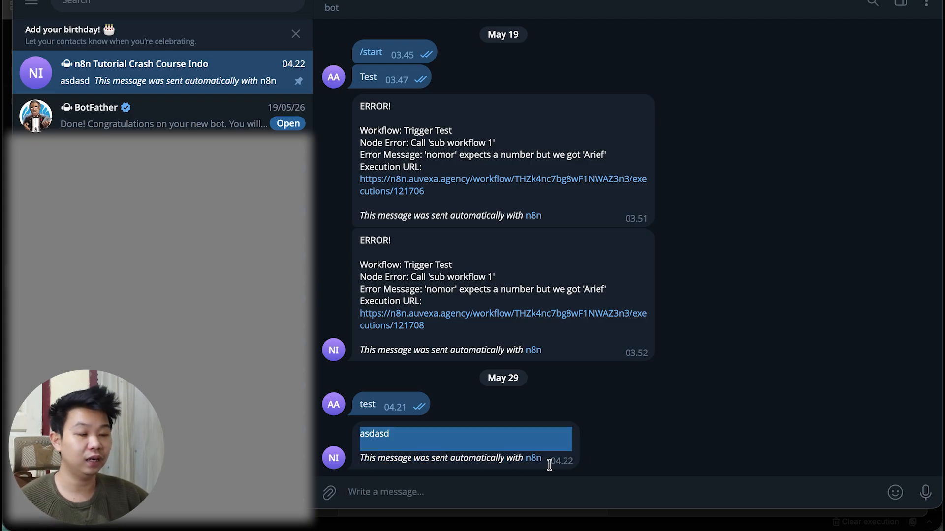
React to the bot's asdasd message with a heart.
click(555, 458)
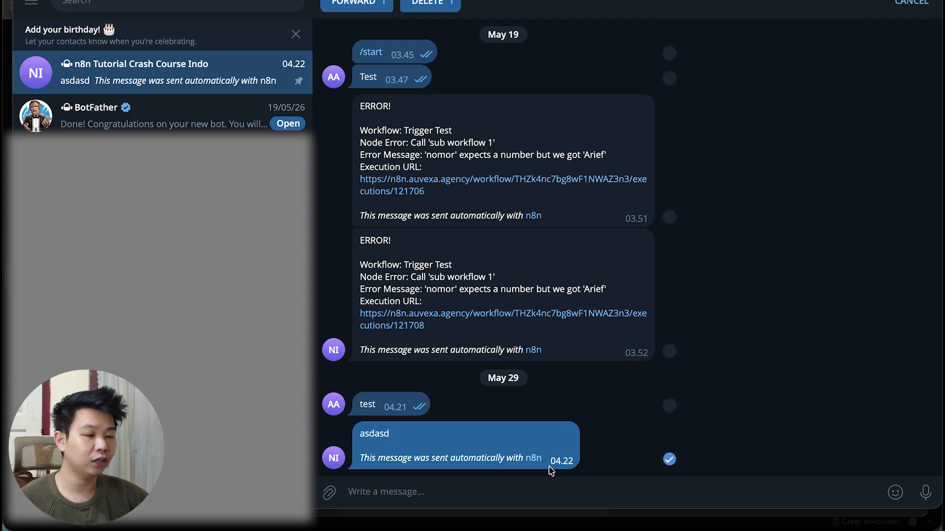
click(631, 451)
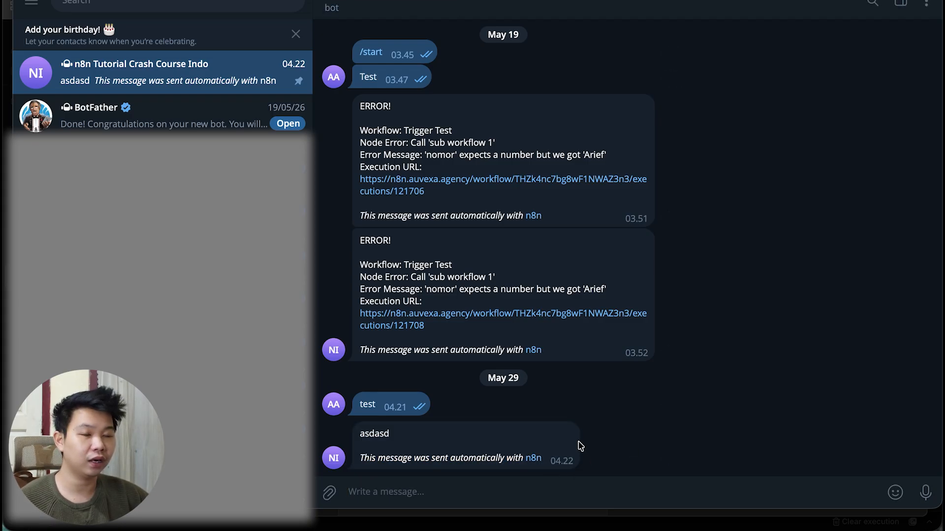
double_click(423, 451)
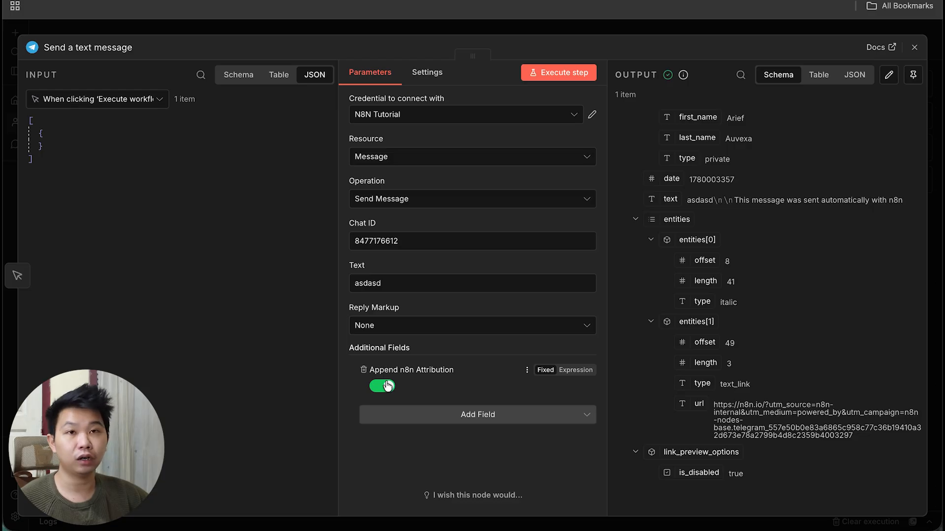
Disable Append n8n Attribution in Send a text message and re-execute to resend asdasd.
click(386, 388)
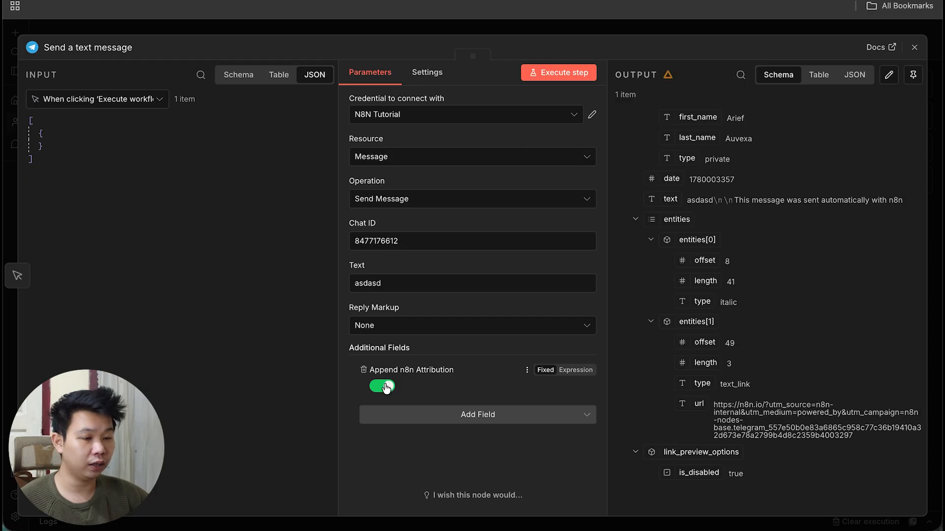
click(386, 388)
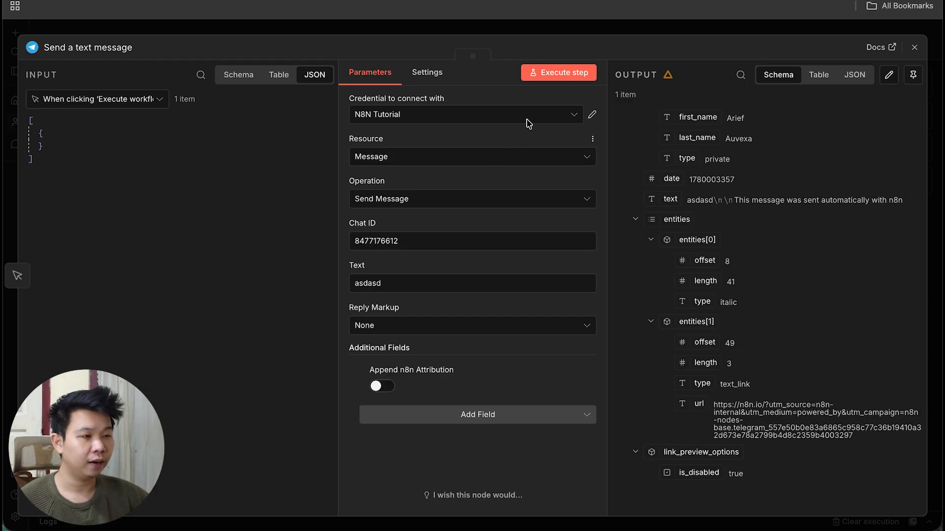
click(570, 75)
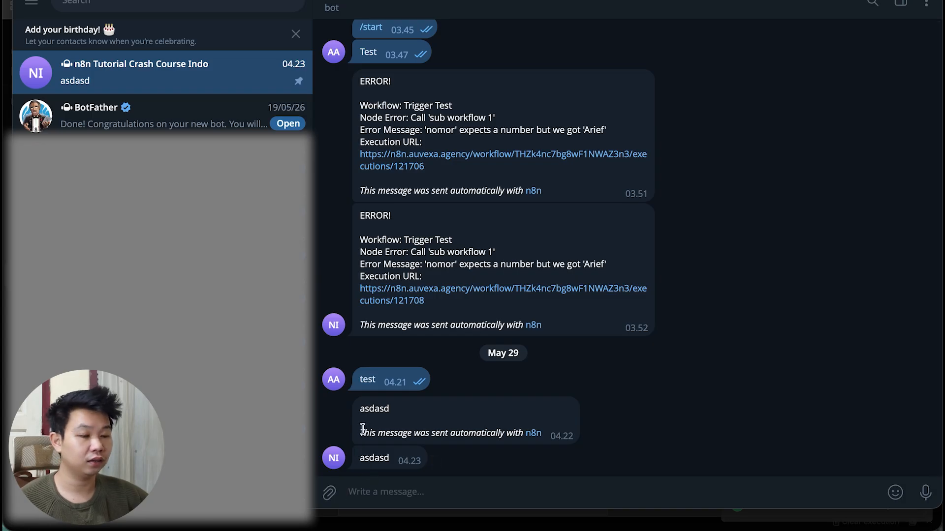
Compare against the earlier message's attribution line, then start adding a new n8n node.
drag(361, 432, 545, 441)
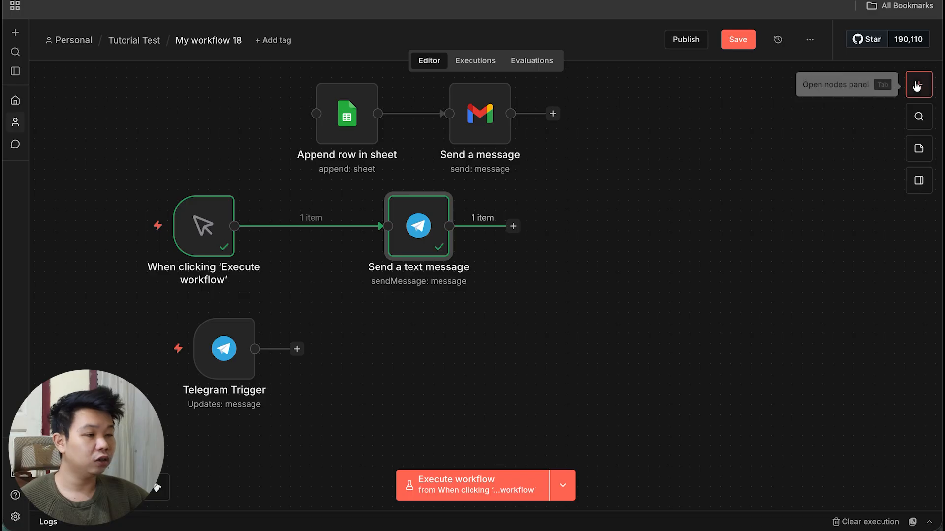
click(917, 86)
Search 'telegram' in the nodes panel and browse Telegram's 24 available actions.
text(te)
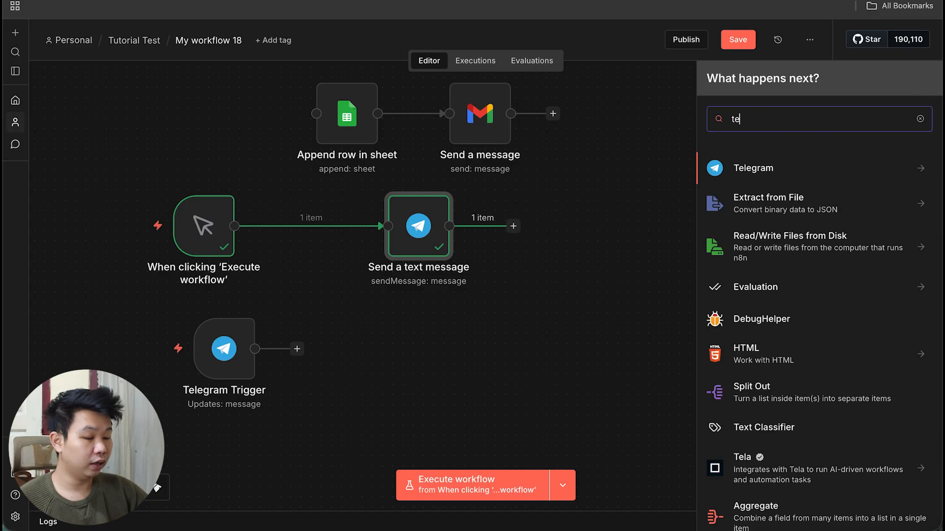
text(legram)
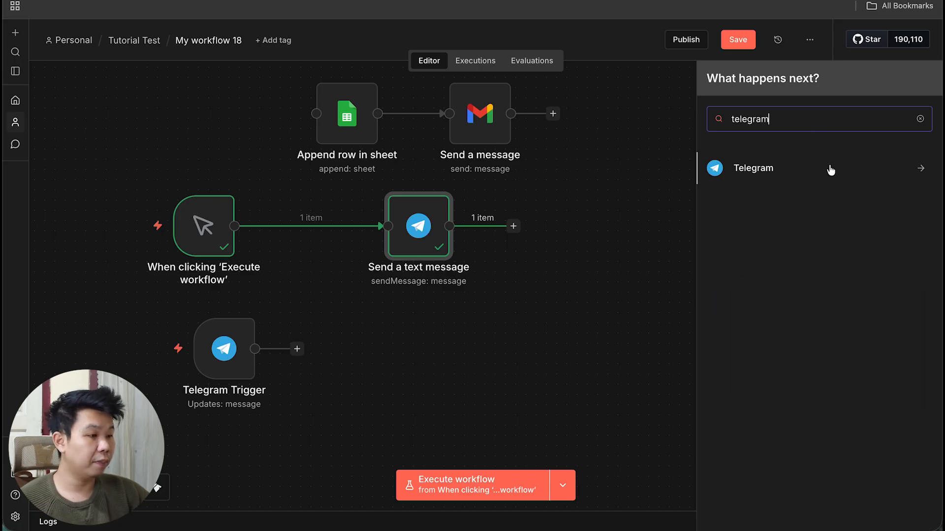
click(816, 163)
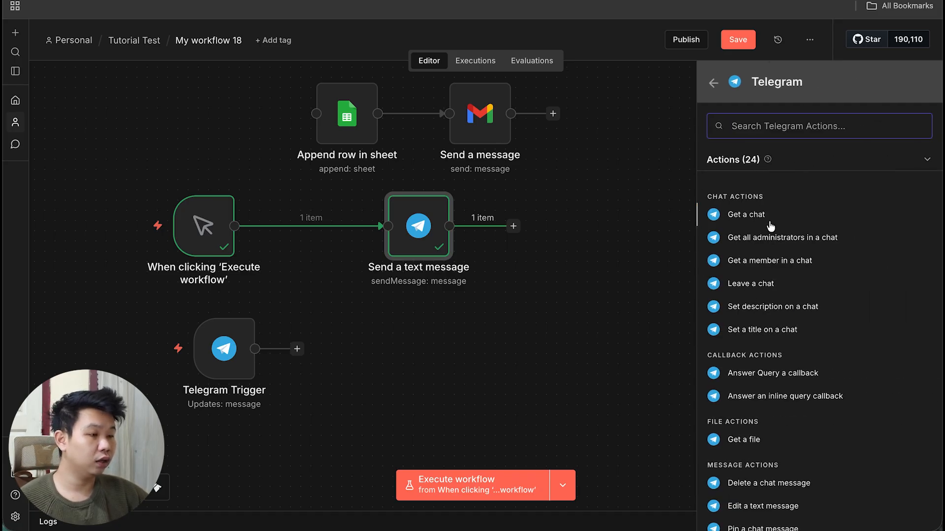
scroll(744, 376, down, 3)
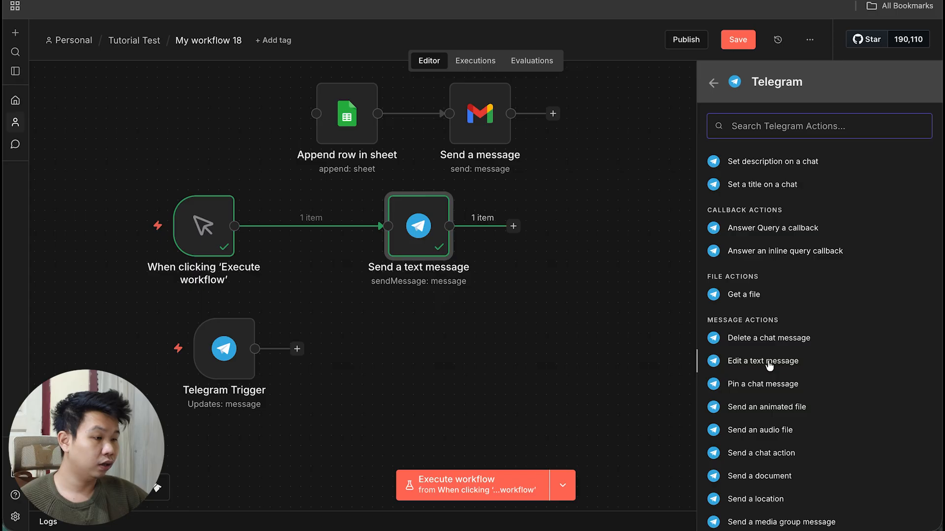
scroll(766, 411, down, 3)
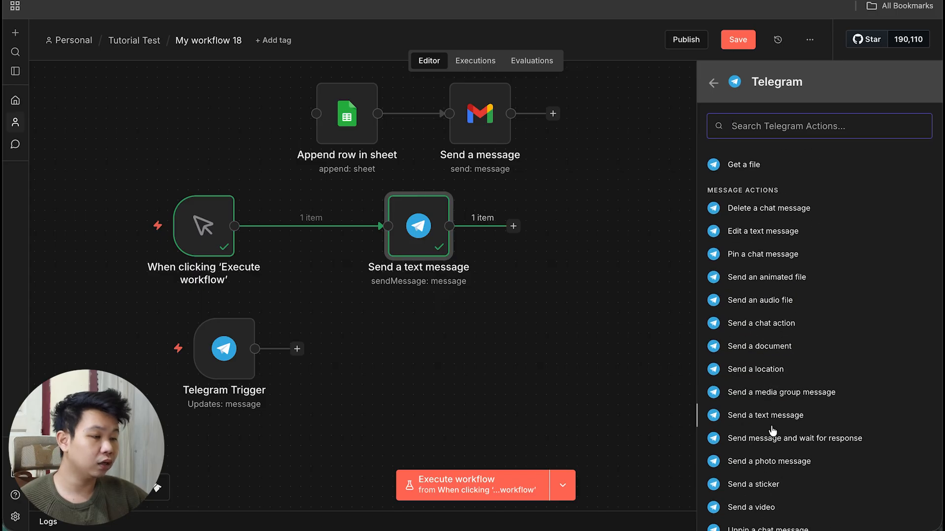
scroll(772, 431, down, 2)
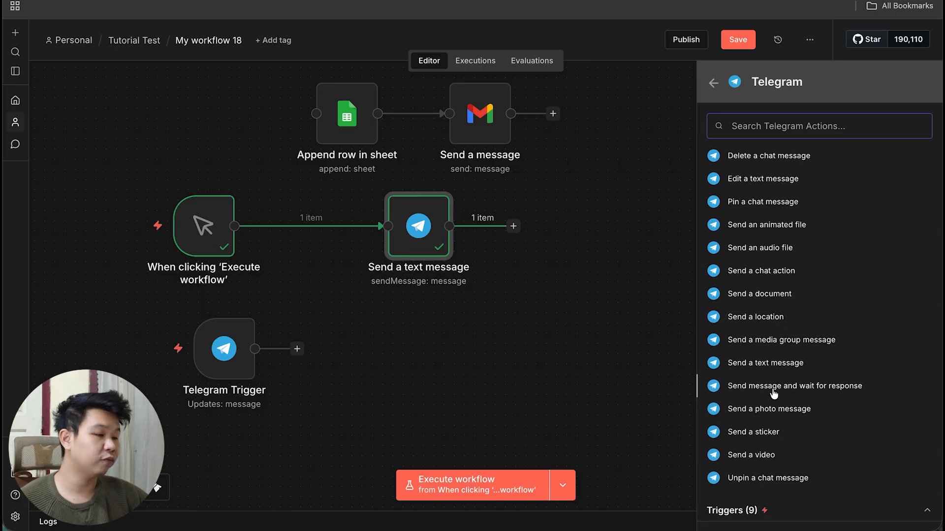
click(563, 305)
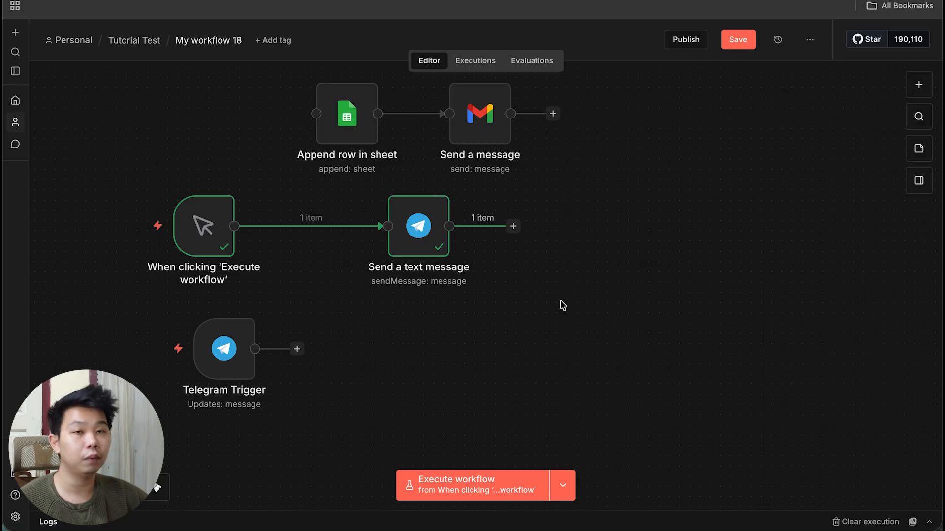